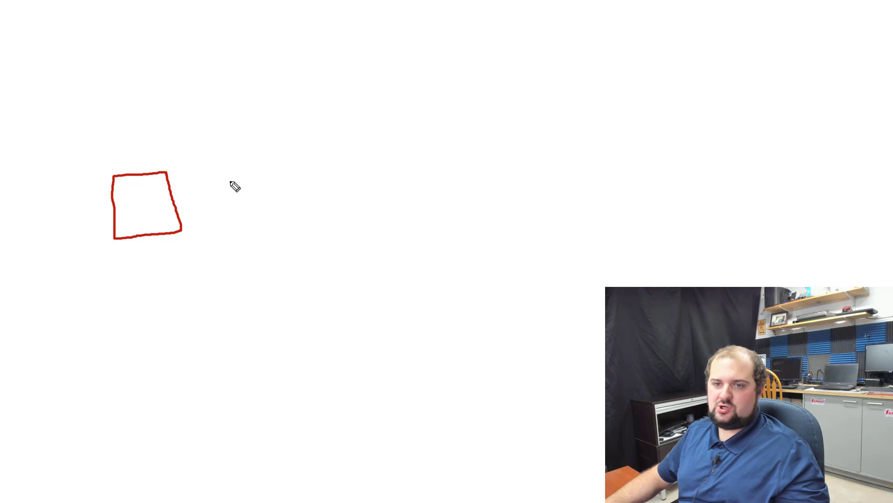
# Sketch the NS1, NS2, SW1, SW3 link diagram with the pen, then clear the annotations.
pyautogui.moveTo(226, 108)
pyautogui.mouseDown()
pyautogui.moveTo(224, 152)
pyautogui.moveTo(256, 155)
pyautogui.moveTo(253, 108)
pyautogui.moveTo(230, 106)
pyautogui.mouseUp()
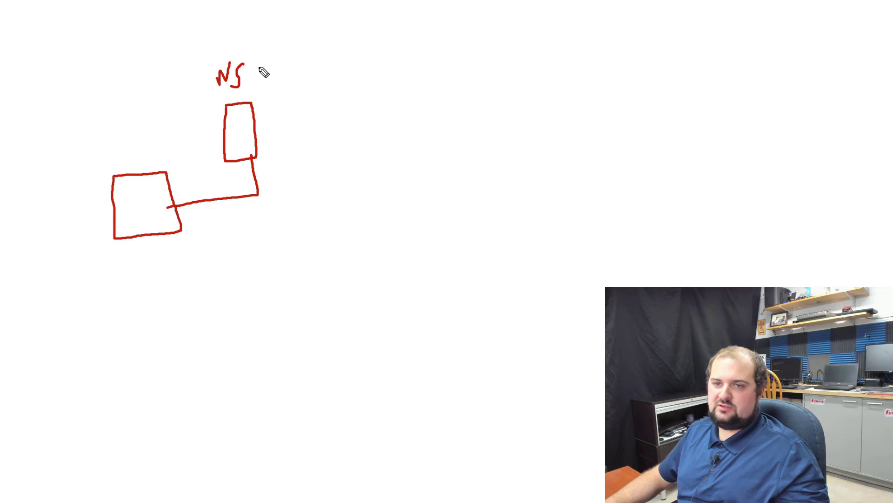
pyautogui.moveTo(255, 59); pyautogui.dragTo(255, 82)
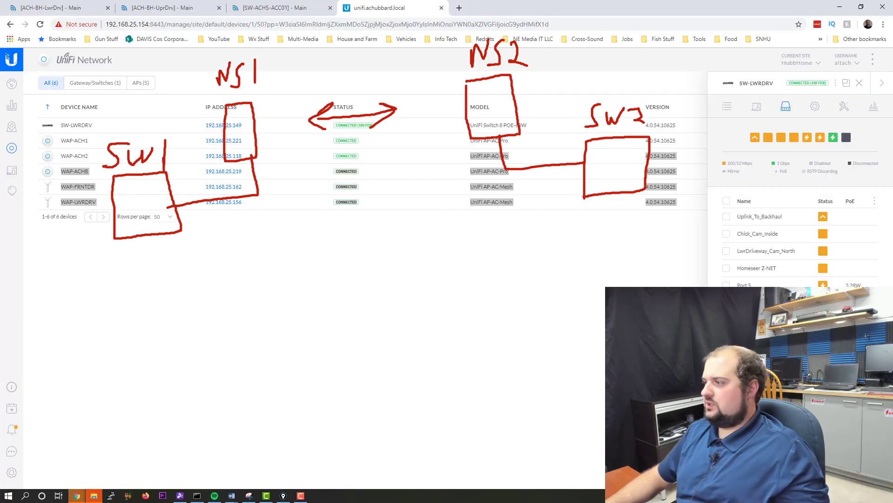
pyautogui.press('Escape')
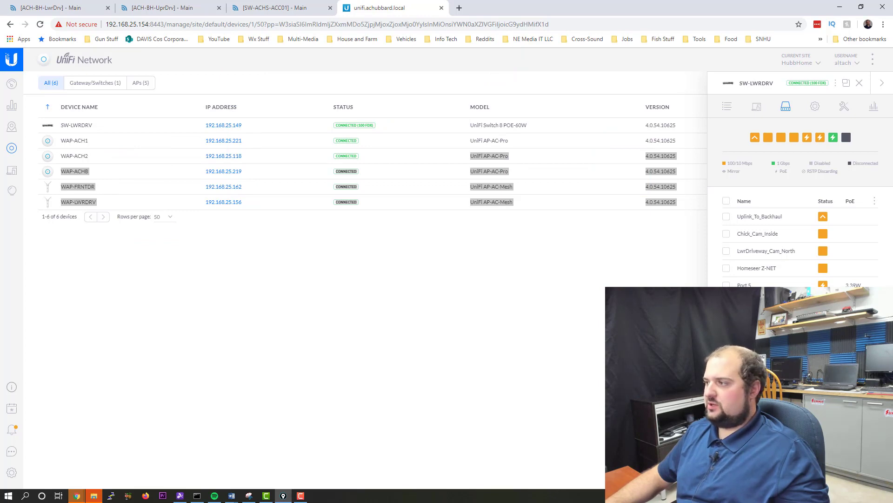
# Bring up the airOS status page of the ACH-BH-LwrDrv NanoStation M5 in the browser.
pyautogui.click(32, 8)
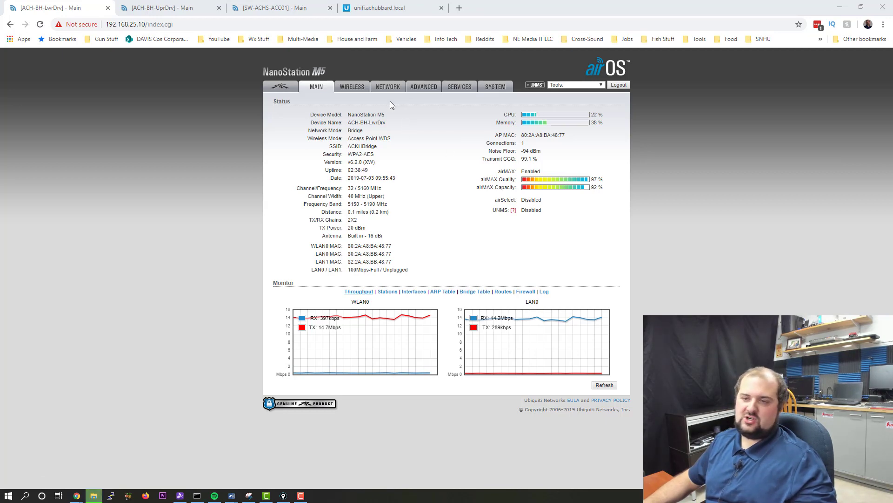
pyautogui.click(399, 90)
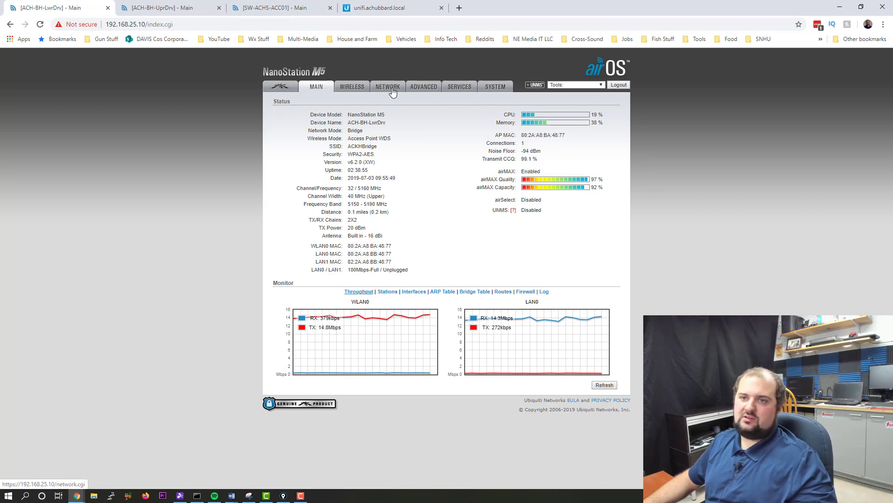
# Show ACH-BH-LwrDrv's Network page with VLAN 35 Security Cameras and BRIDGE1 (LAN0.35/WLAN0.35) expanded.
pyautogui.click(392, 90)
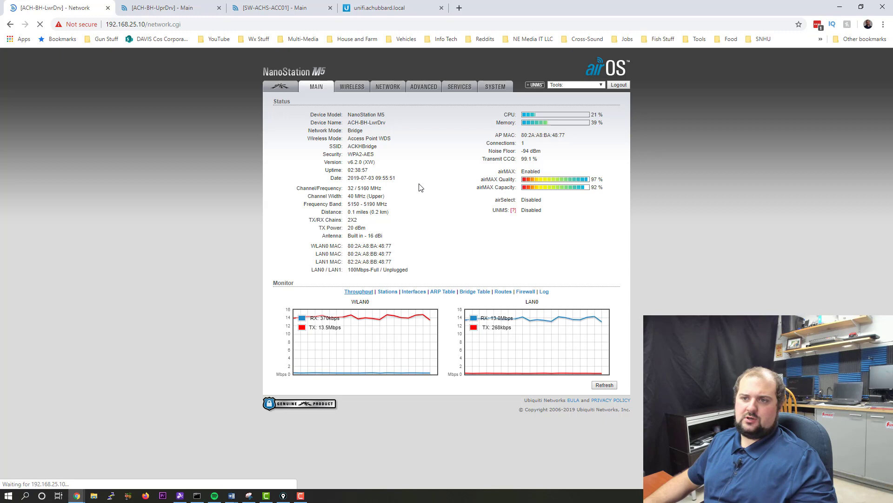
pyautogui.click(403, 87)
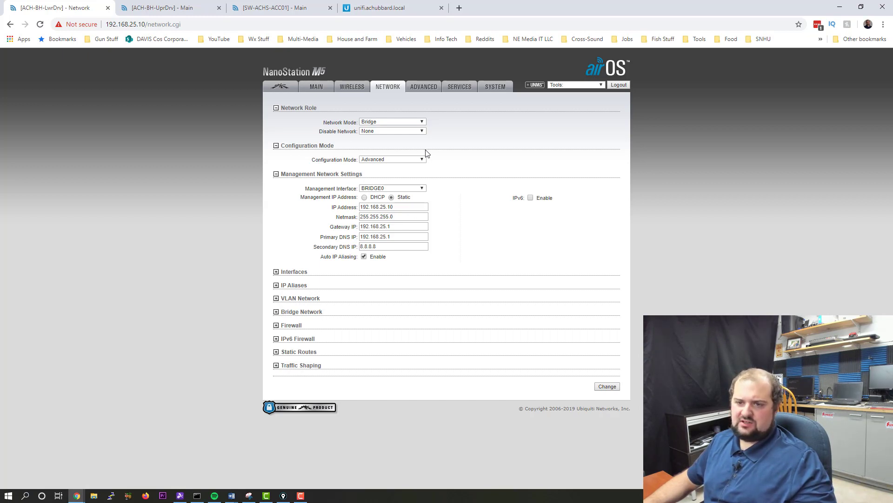
pyautogui.click(276, 314)
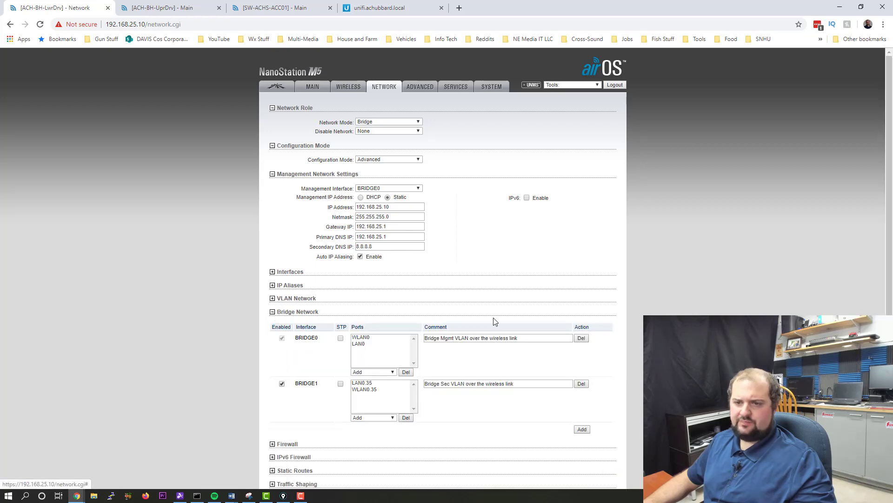
pyautogui.scroll(-1, 495, 321)
pyautogui.click(274, 252)
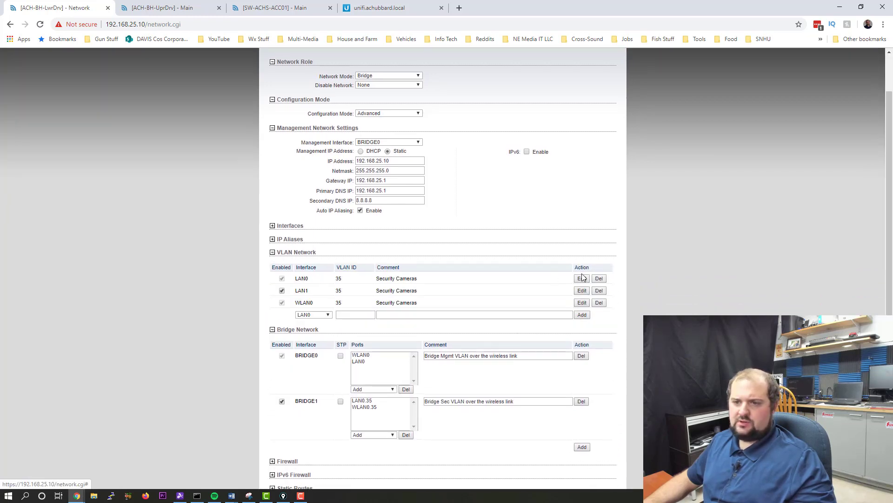
pyautogui.scroll(-2, 604, 273)
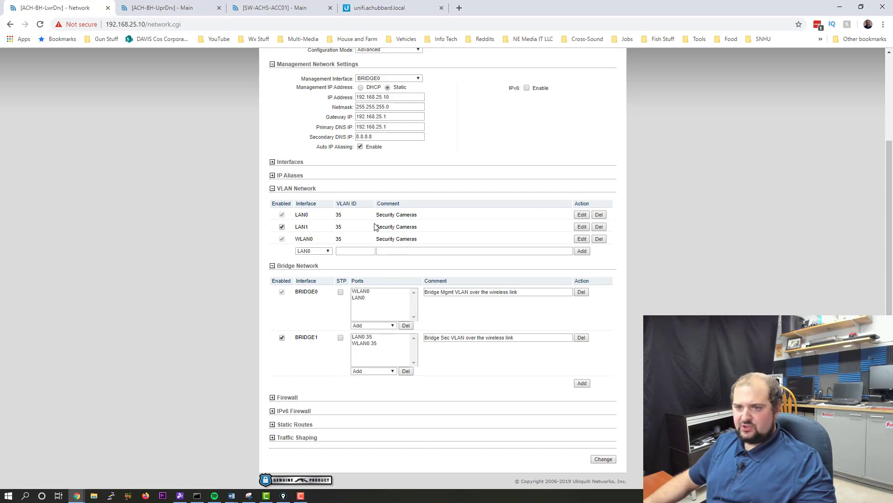
pyautogui.click(325, 252)
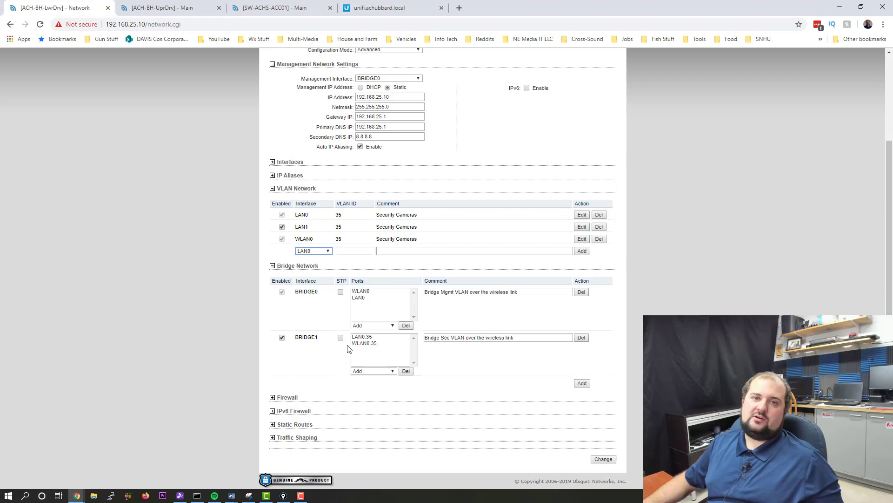
# Show ACH-BH-UprDrv's Network page with VLAN 35 'Sec Cameras' and the BRIDGE1 sections expanded.
pyautogui.click(151, 7)
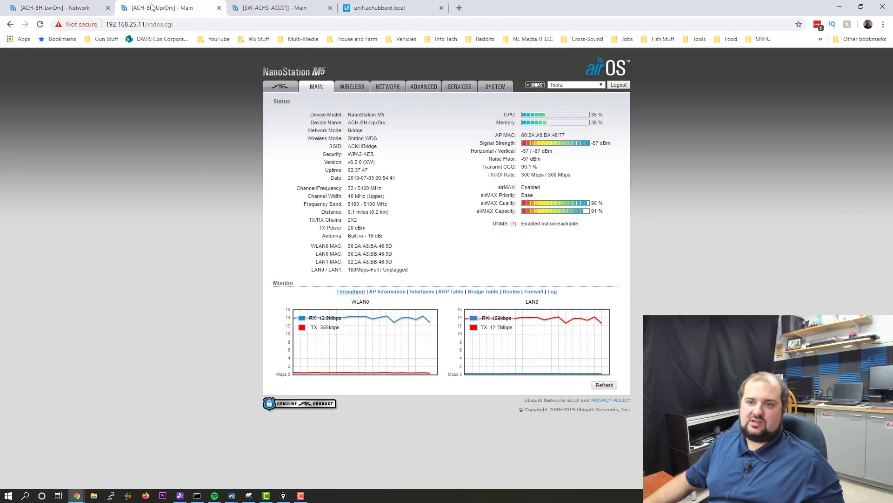
pyautogui.click(391, 87)
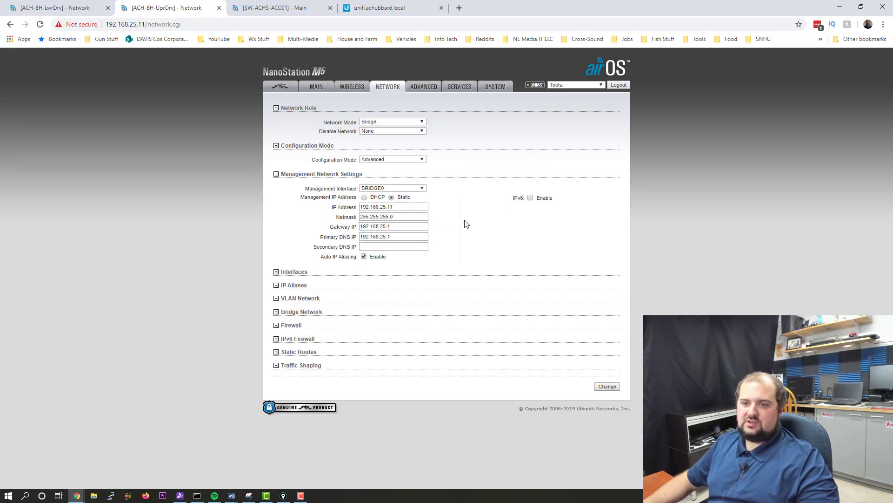
pyautogui.click(276, 313)
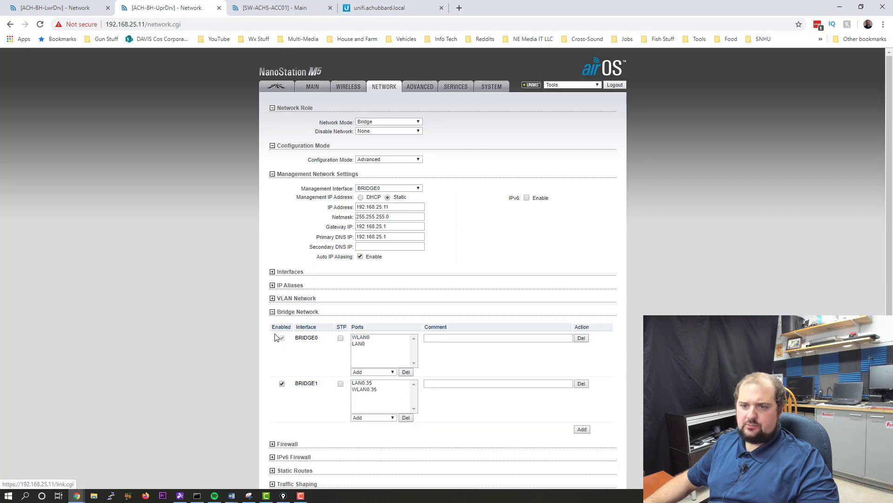
pyautogui.click(273, 312)
pyautogui.click(272, 299)
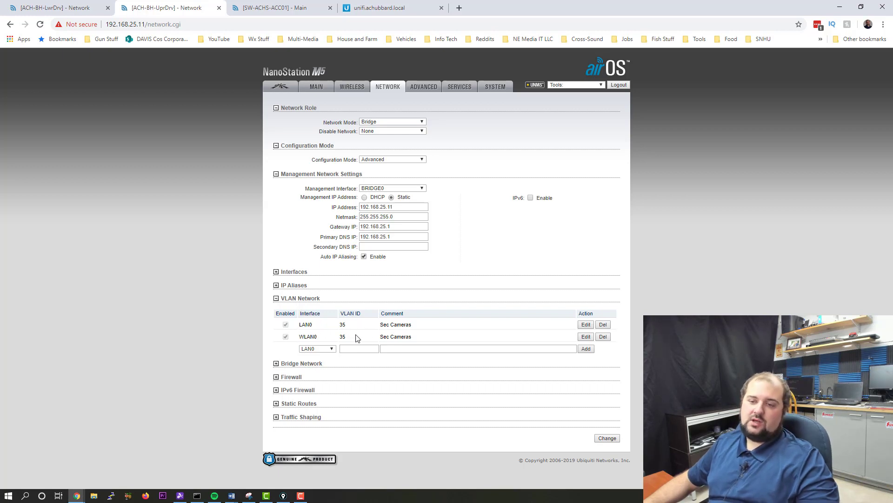
pyautogui.click(276, 363)
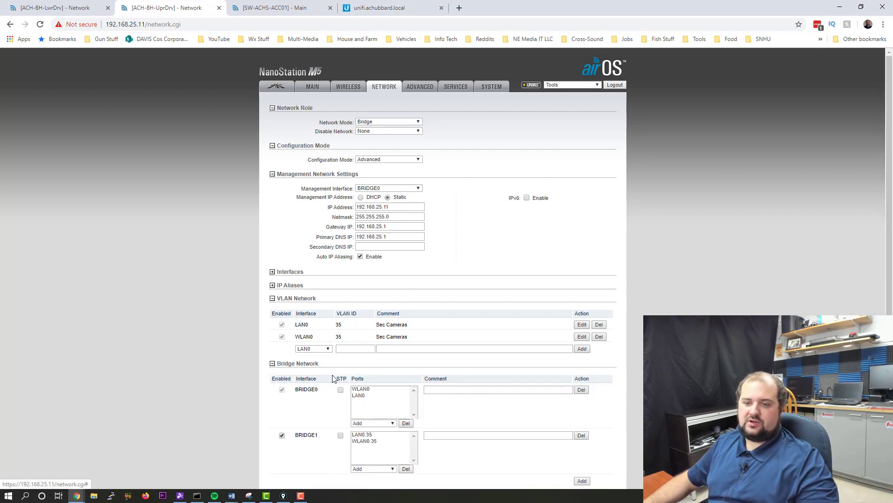
pyautogui.scroll(-2, 359, 376)
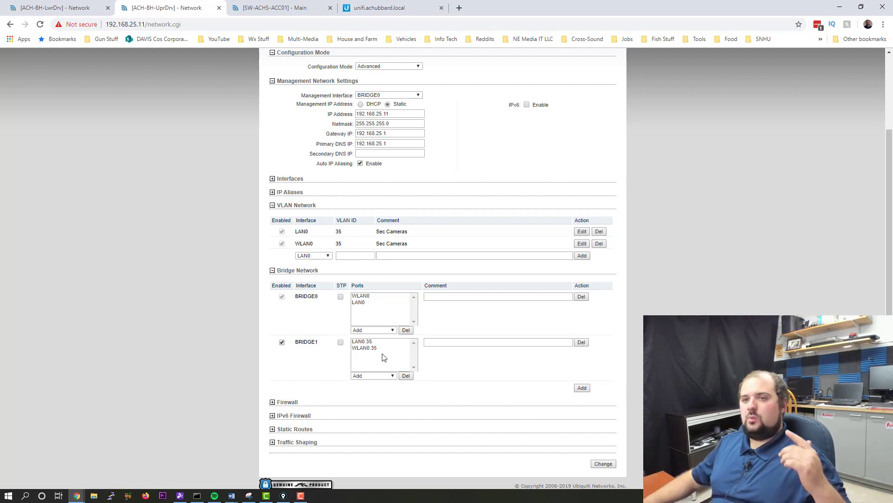
# In UniFi's Networks list, open the ACKH_SEC network (VLAN Only, VLAN ID 35) for editing.
pyautogui.click(359, 13)
pyautogui.moveTo(61, 171); pyautogui.dragTo(442, 329)
pyautogui.click(403, 299)
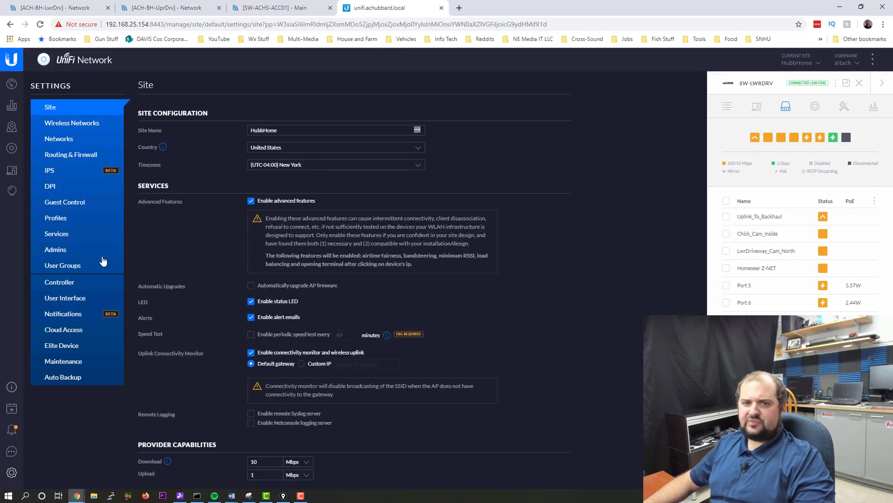
pyautogui.click(64, 141)
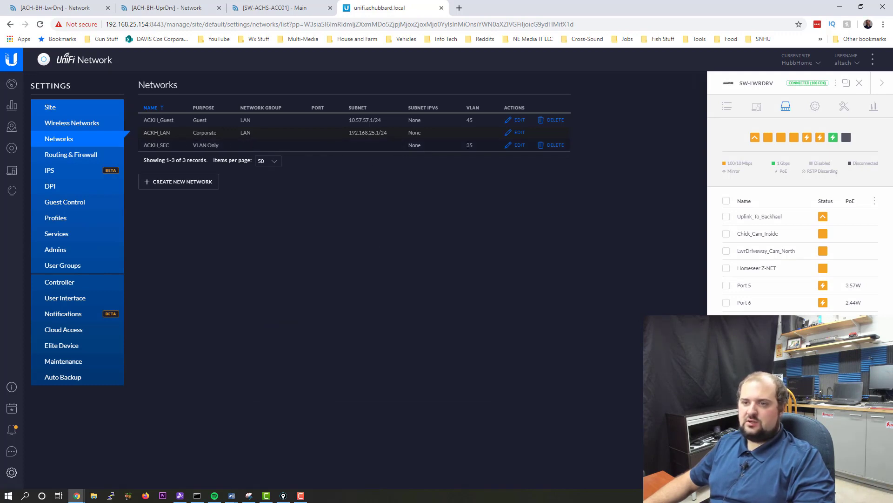
pyautogui.click(515, 144)
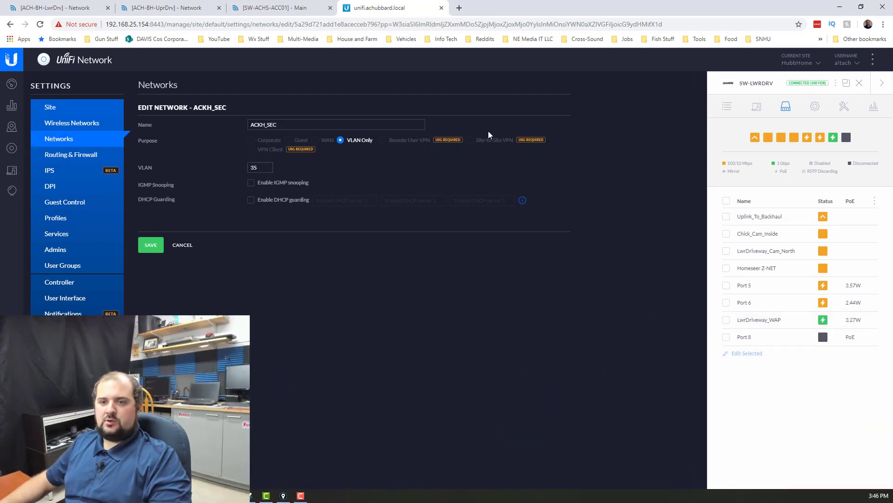
# Go back to Devices to view the SW-LWRDRV switch's port list.
pyautogui.click(15, 150)
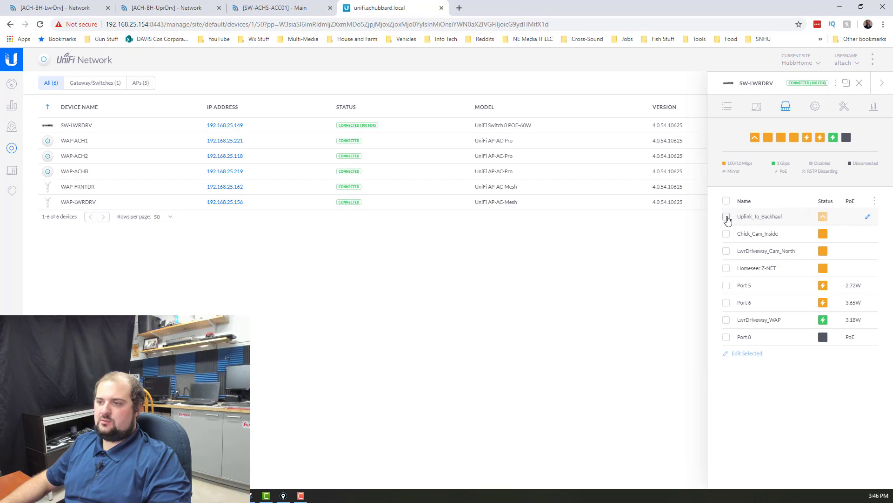
# Open the Uplink_To_Backhaul port (Port 1) settings, then cancel without changes.
pyautogui.click(867, 218)
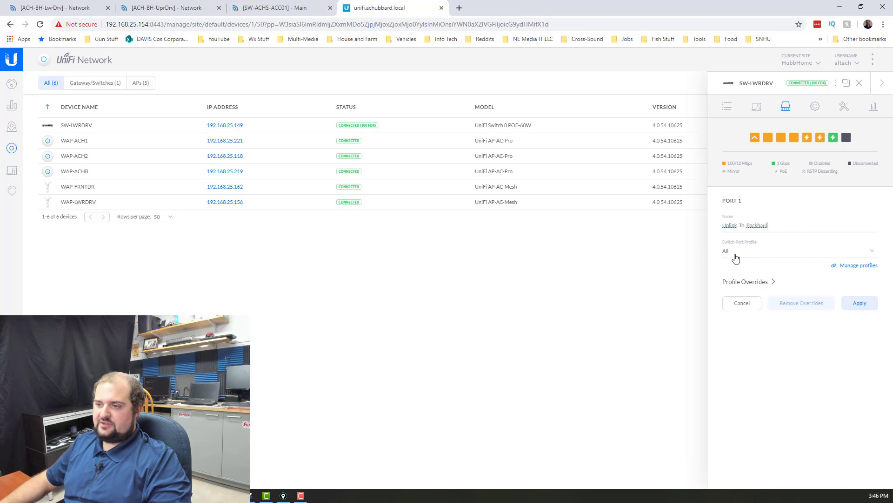
pyautogui.click(746, 303)
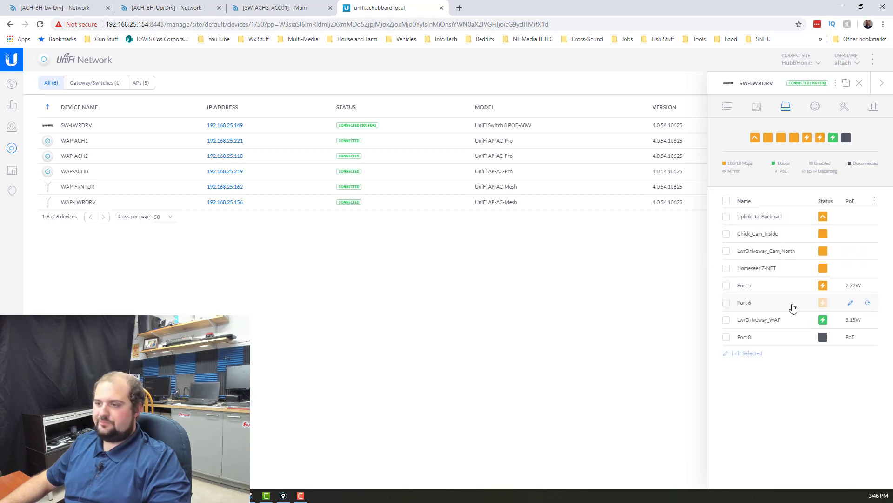
# Keep ACKH_SEC (35) as the switch port profile on Port 3, LwrDriveway_Cam_North.
pyautogui.click(873, 253)
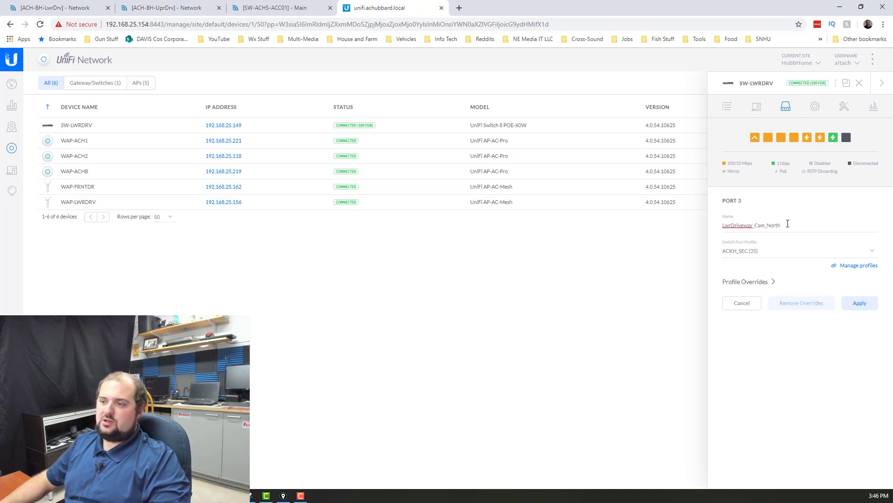
pyautogui.click(759, 251)
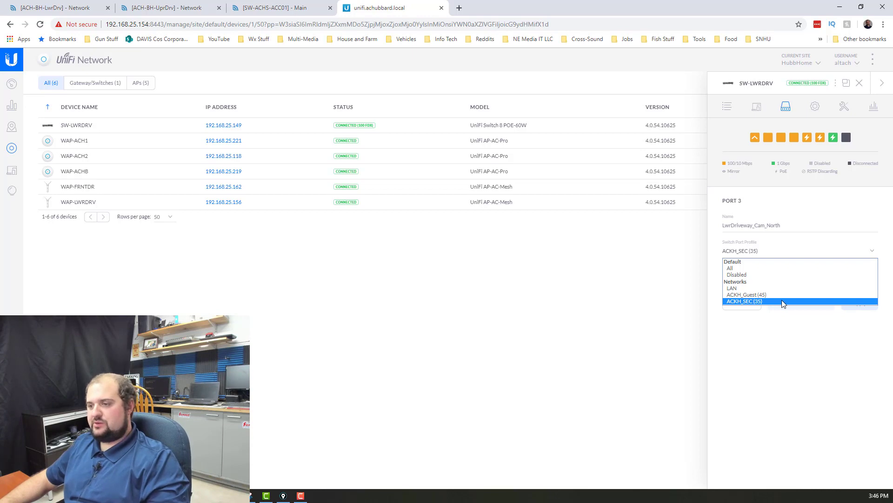
pyautogui.click(741, 302)
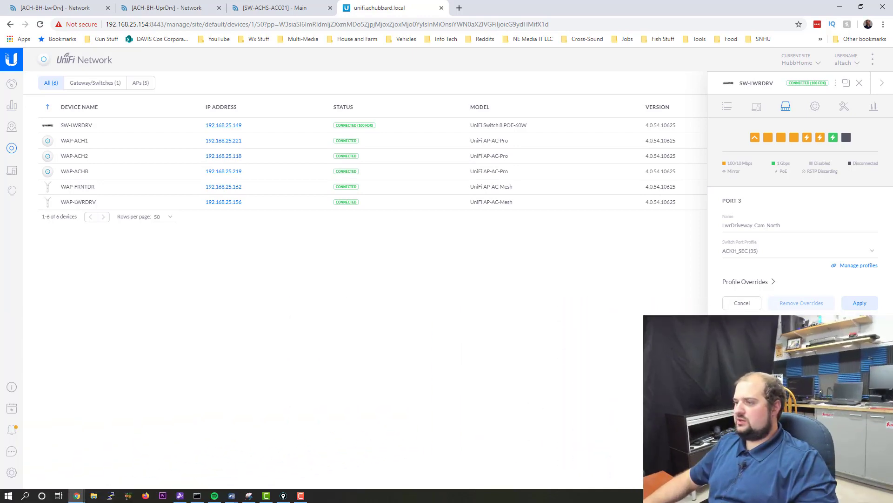
pyautogui.click(283, 495)
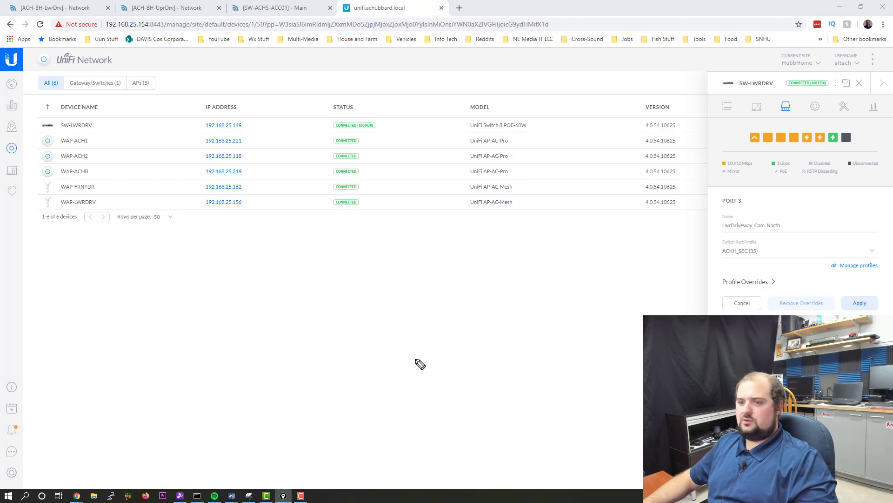
pyautogui.moveTo(180, 264)
pyautogui.mouseDown()
pyautogui.moveTo(186, 309)
pyautogui.moveTo(215, 273)
pyautogui.moveTo(181, 259)
pyautogui.moveTo(180, 243)
pyautogui.moveTo(196, 242)
pyautogui.moveTo(193, 235)
pyautogui.moveTo(196, 246)
pyautogui.moveTo(210, 244)
pyautogui.mouseUp()
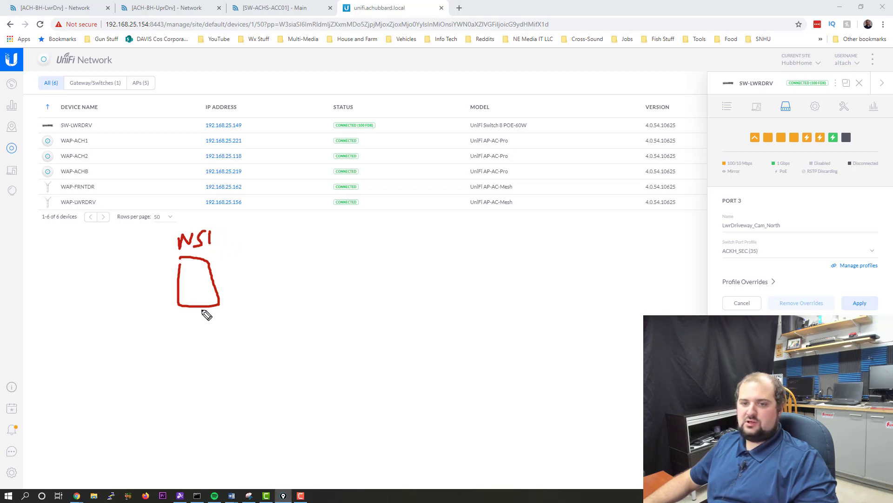
pyautogui.moveTo(202, 308)
pyautogui.mouseDown()
pyautogui.moveTo(192, 347)
pyautogui.moveTo(159, 358)
pyautogui.mouseUp()
pyautogui.moveTo(107, 330)
pyautogui.mouseDown()
pyautogui.moveTo(143, 370)
pyautogui.moveTo(159, 344)
pyautogui.moveTo(106, 331)
pyautogui.moveTo(110, 313)
pyautogui.moveTo(112, 322)
pyautogui.moveTo(139, 321)
pyautogui.moveTo(148, 311)
pyautogui.moveTo(155, 323)
pyautogui.mouseUp()
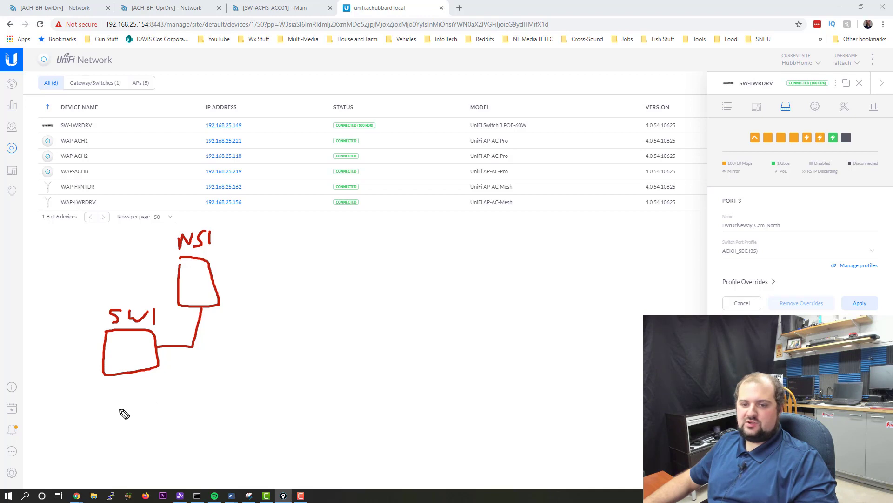
pyautogui.moveTo(118, 409)
pyautogui.mouseDown()
pyautogui.moveTo(151, 405)
pyautogui.moveTo(156, 426)
pyautogui.moveTo(120, 426)
pyautogui.moveTo(120, 405)
pyautogui.mouseUp()
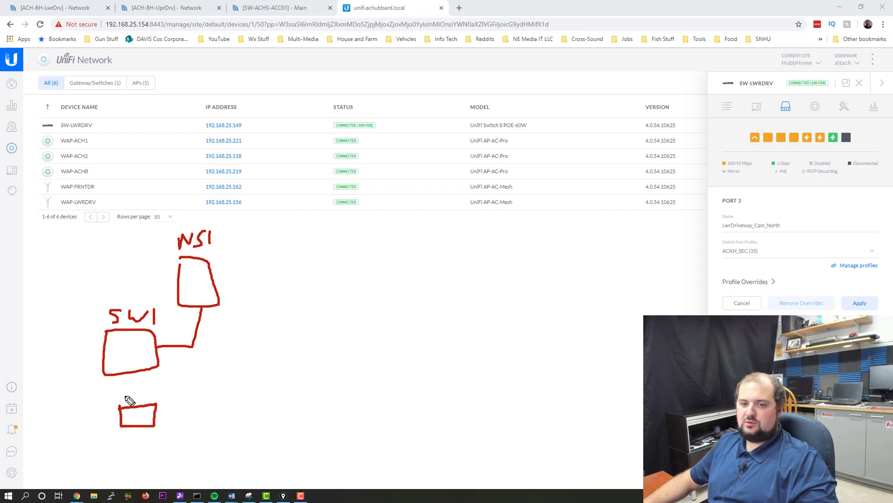
pyautogui.moveTo(136, 372); pyautogui.dragTo(138, 404)
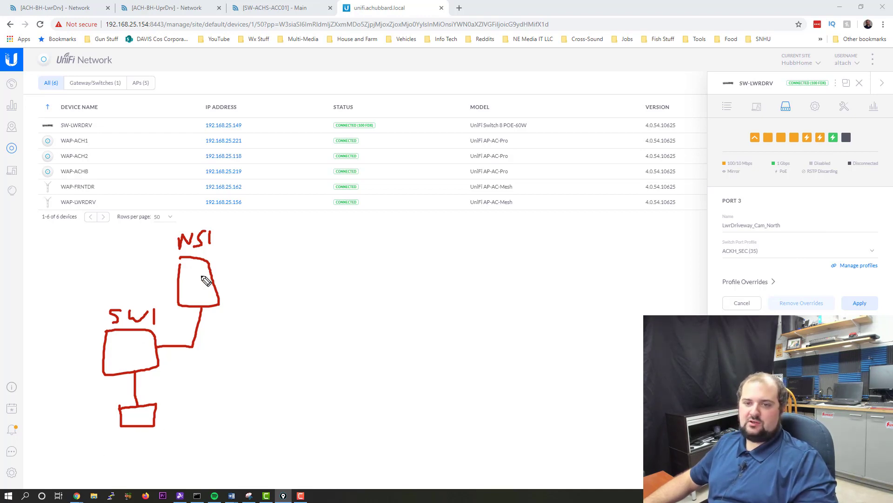
pyautogui.click(305, 248)
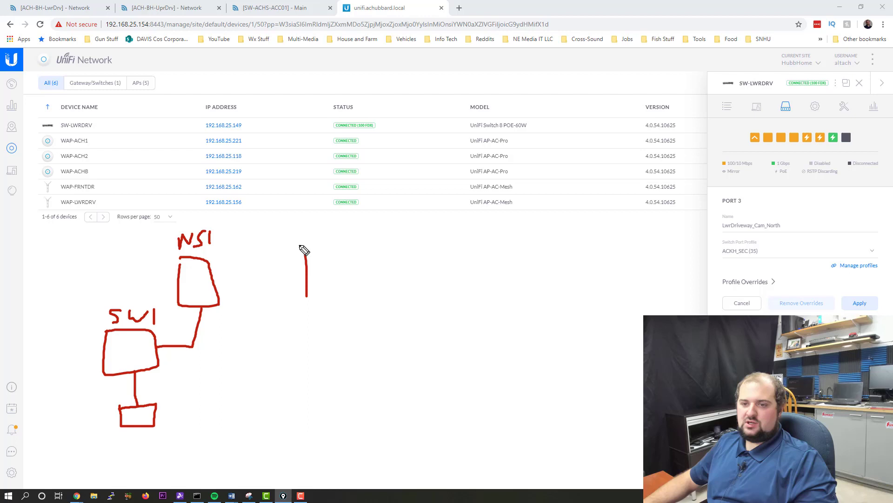
pyautogui.moveTo(305, 250)
pyautogui.mouseDown()
pyautogui.moveTo(344, 253)
pyautogui.moveTo(359, 279)
pyautogui.moveTo(317, 301)
pyautogui.moveTo(314, 227)
pyautogui.moveTo(332, 226)
pyautogui.moveTo(336, 242)
pyautogui.moveTo(354, 226)
pyautogui.moveTo(359, 241)
pyautogui.mouseUp()
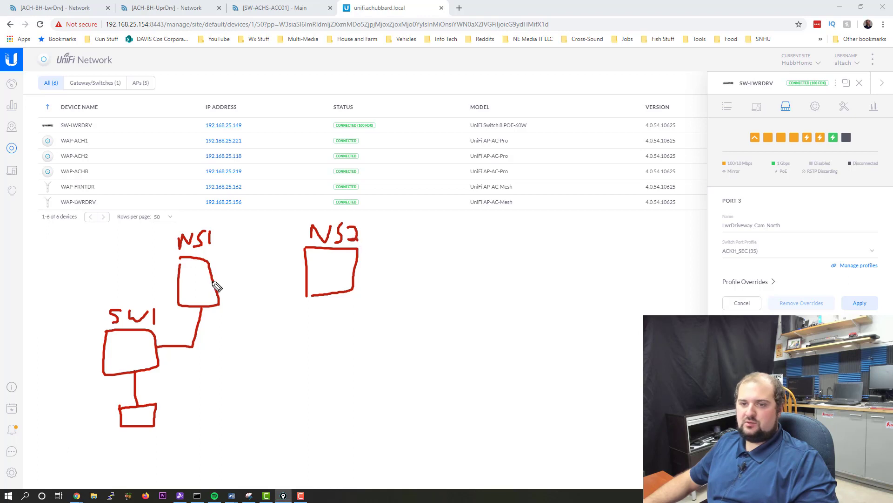
pyautogui.moveTo(299, 269); pyautogui.dragTo(235, 275)
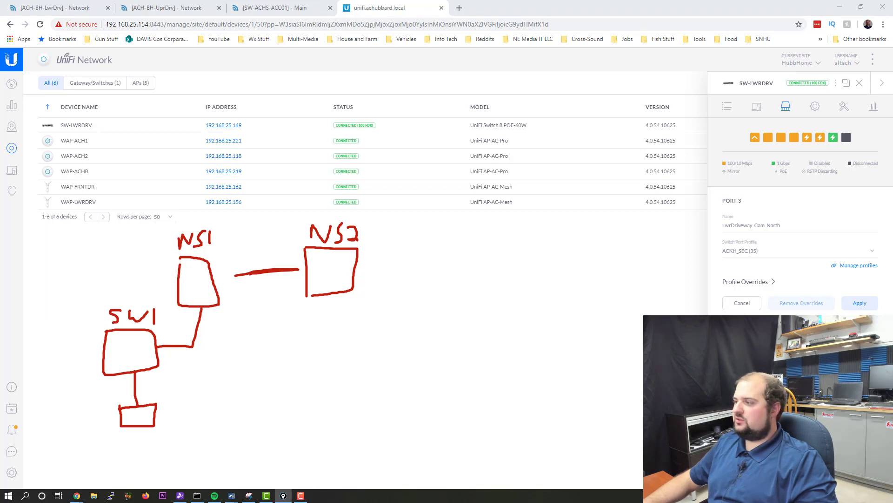
pyautogui.press('e')
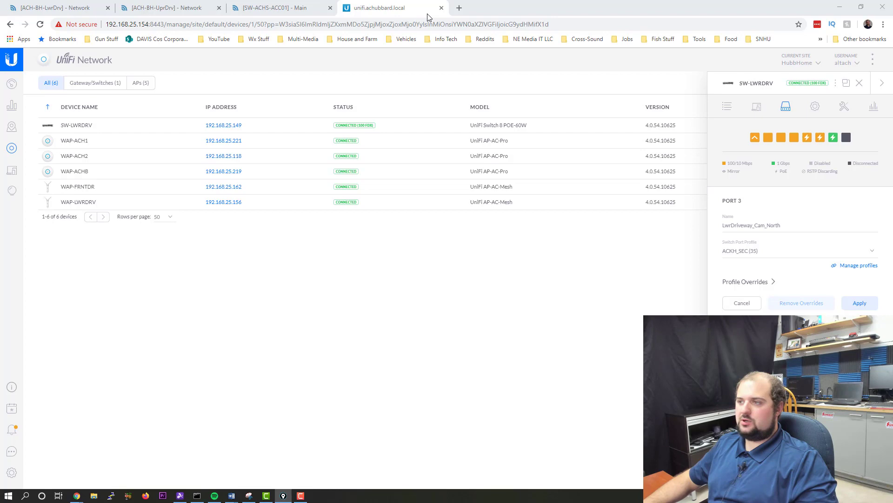
# Keep the SW-ACHS-ACC01 session logged in, move its tab after UniFi, and view its Status page.
pyautogui.click(285, 8)
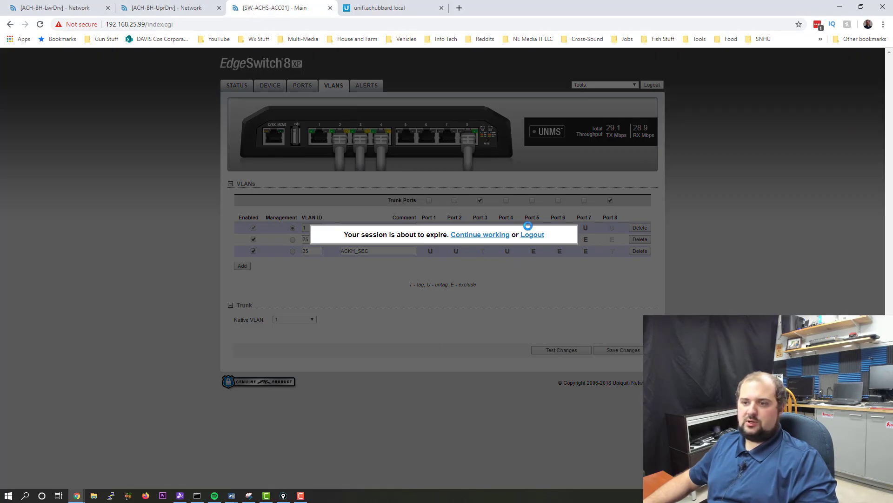
pyautogui.click(465, 235)
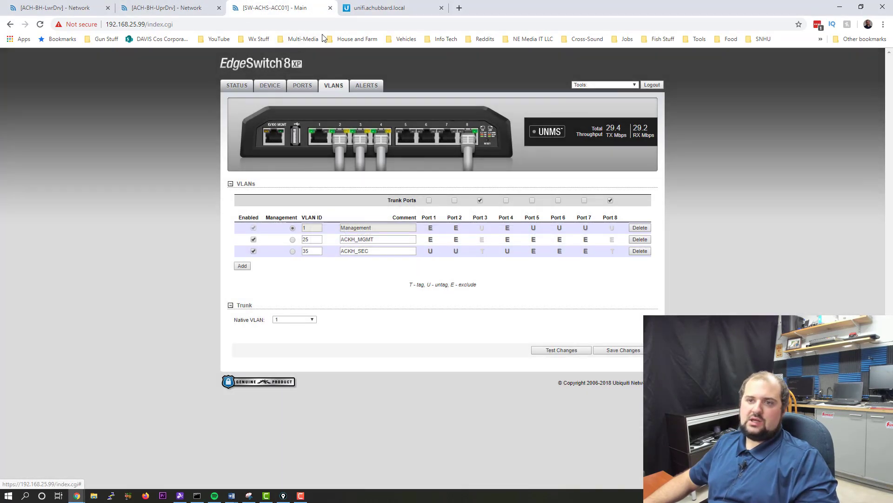
pyautogui.moveTo(285, 8); pyautogui.dragTo(401, 8)
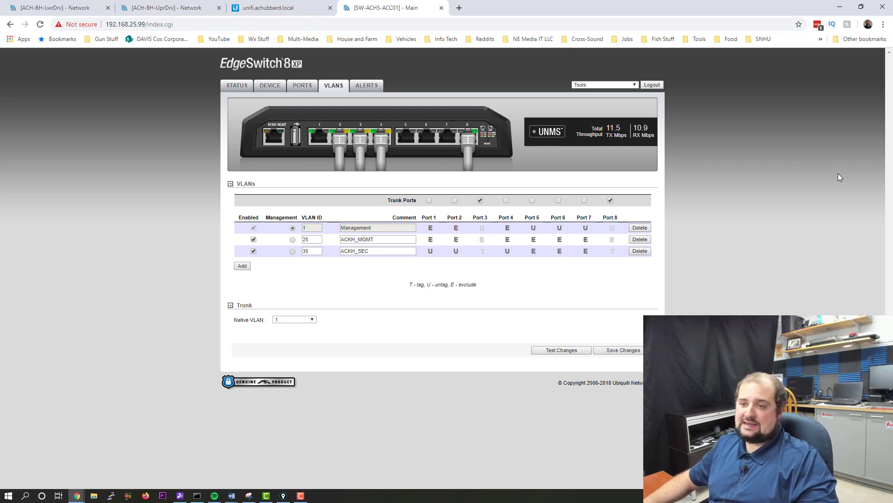
pyautogui.click(240, 86)
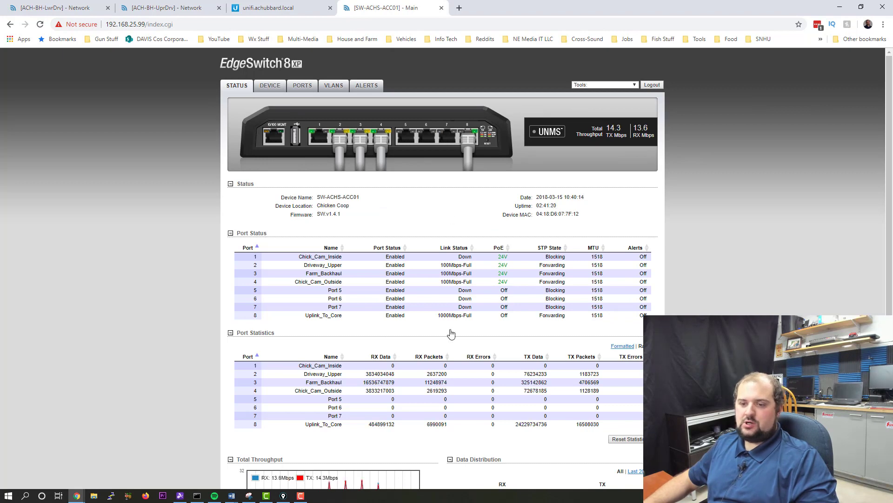
# Return to the VLANs table showing VLAN 35 ACKH_SEC tagged on ports 3 and 8.
pyautogui.scroll(-4, 451, 333)
pyautogui.scroll(4, 268, 168)
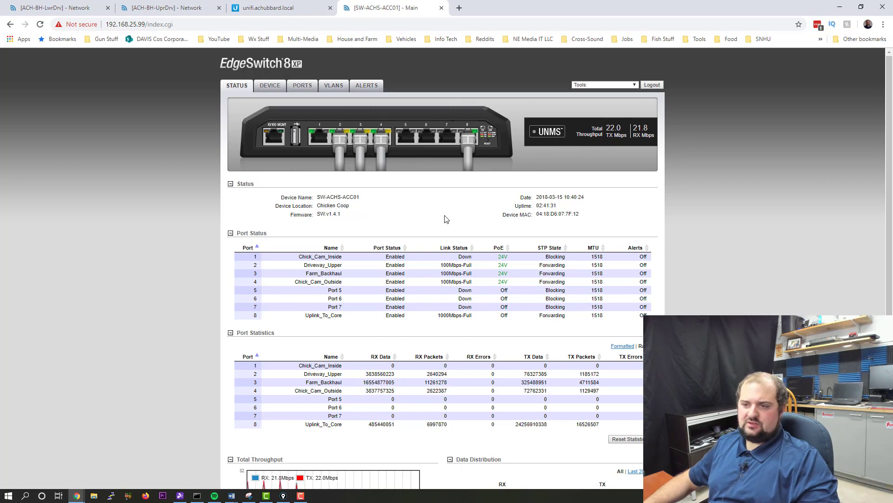
pyautogui.click(325, 87)
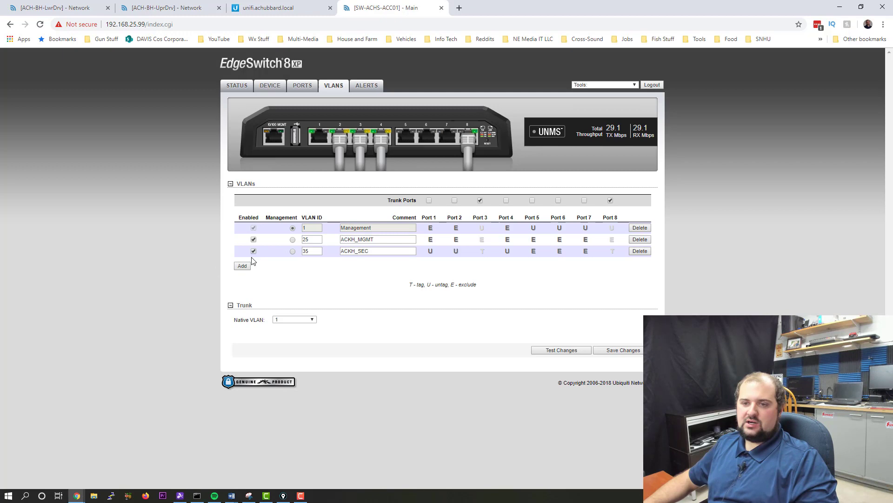
pyautogui.click(311, 253)
pyautogui.click(357, 287)
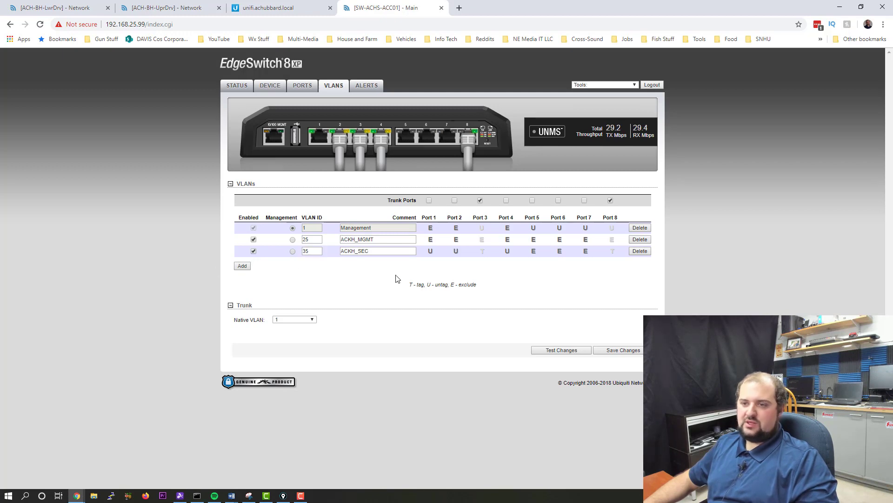